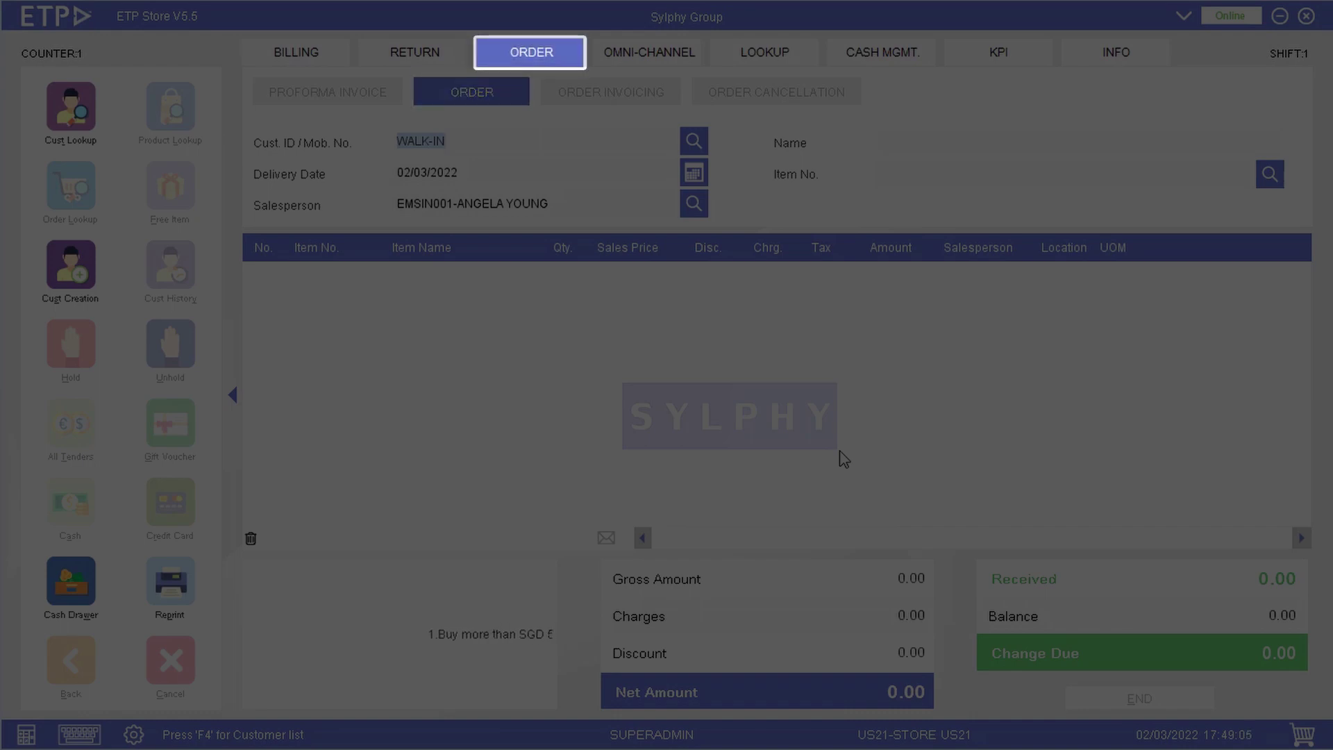
pyautogui.press('Return')
pyautogui.press('Return')
pyautogui.press('End')
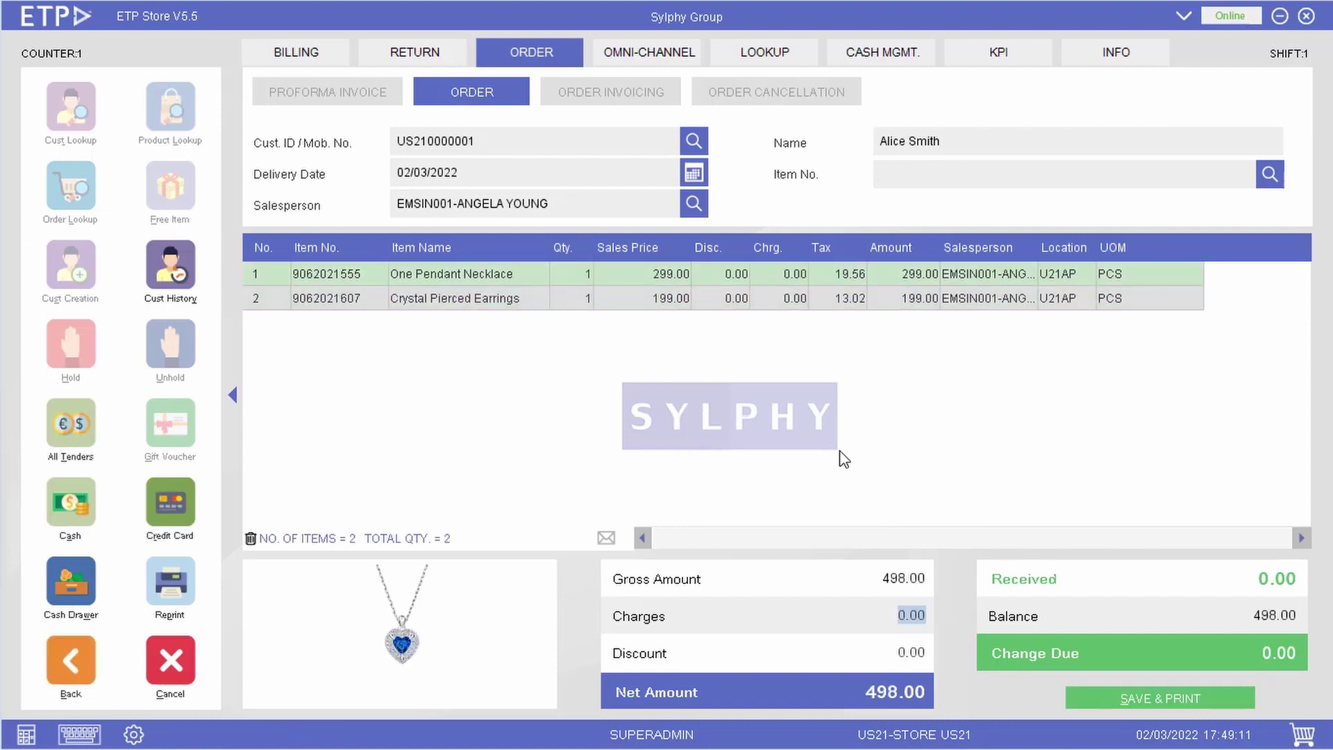
pyautogui.click(77, 439)
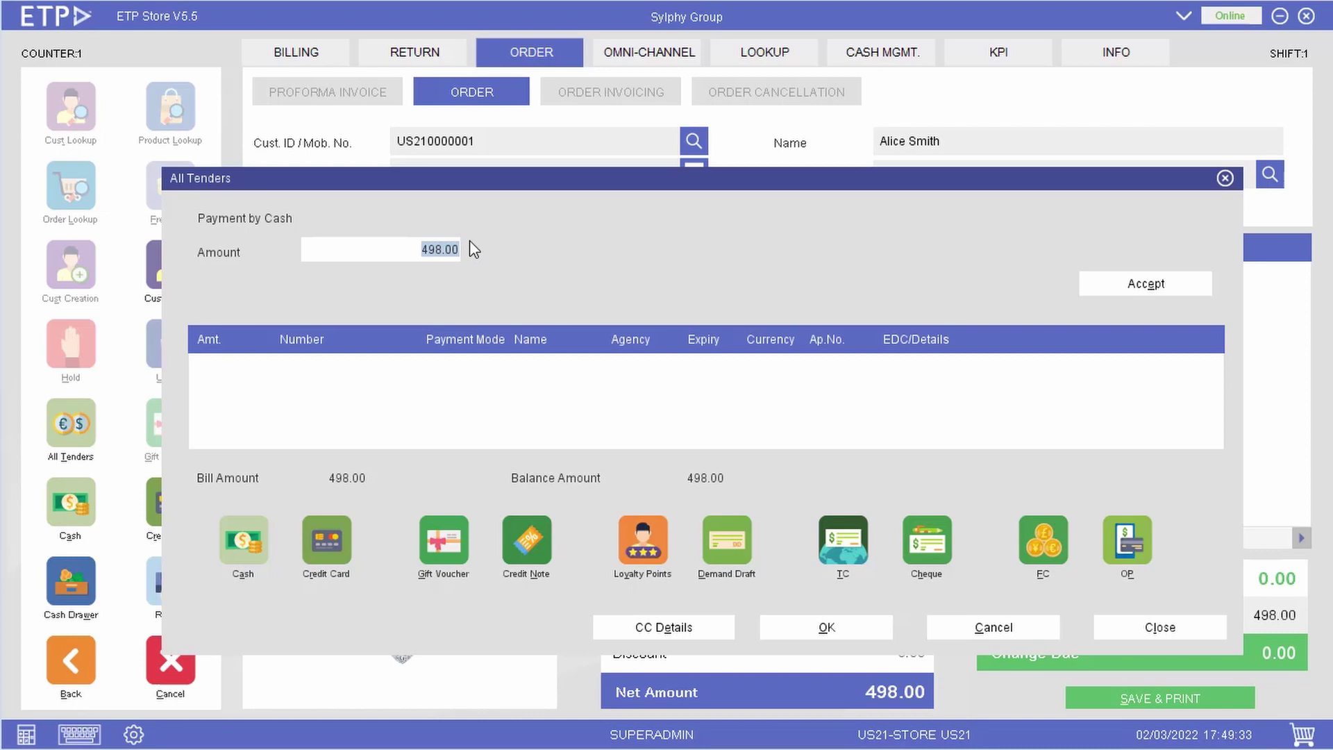
# Record a 50.00 cash deposit, leaving 448.00 due, then save and print the order receipt.
pyautogui.press('BackSpace')
pyautogui.write('50')
pyautogui.click(1121, 292)
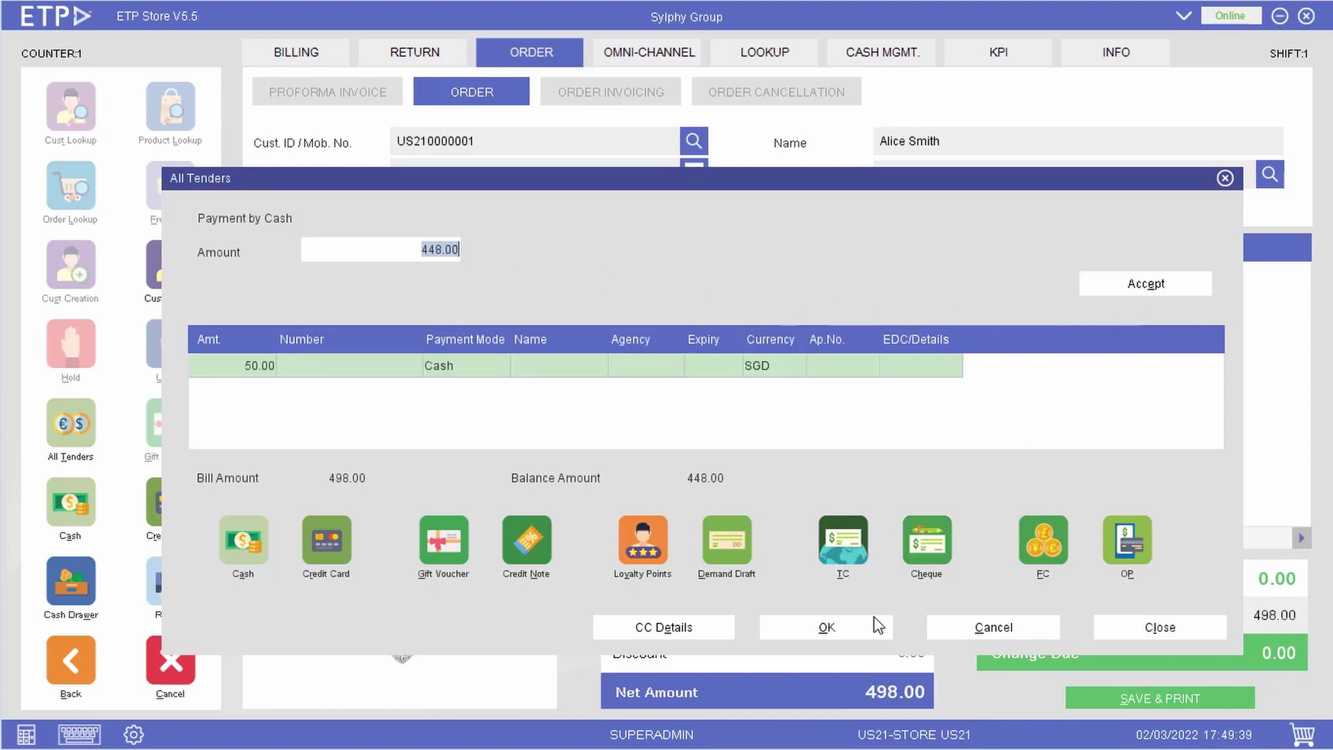
pyautogui.click(879, 619)
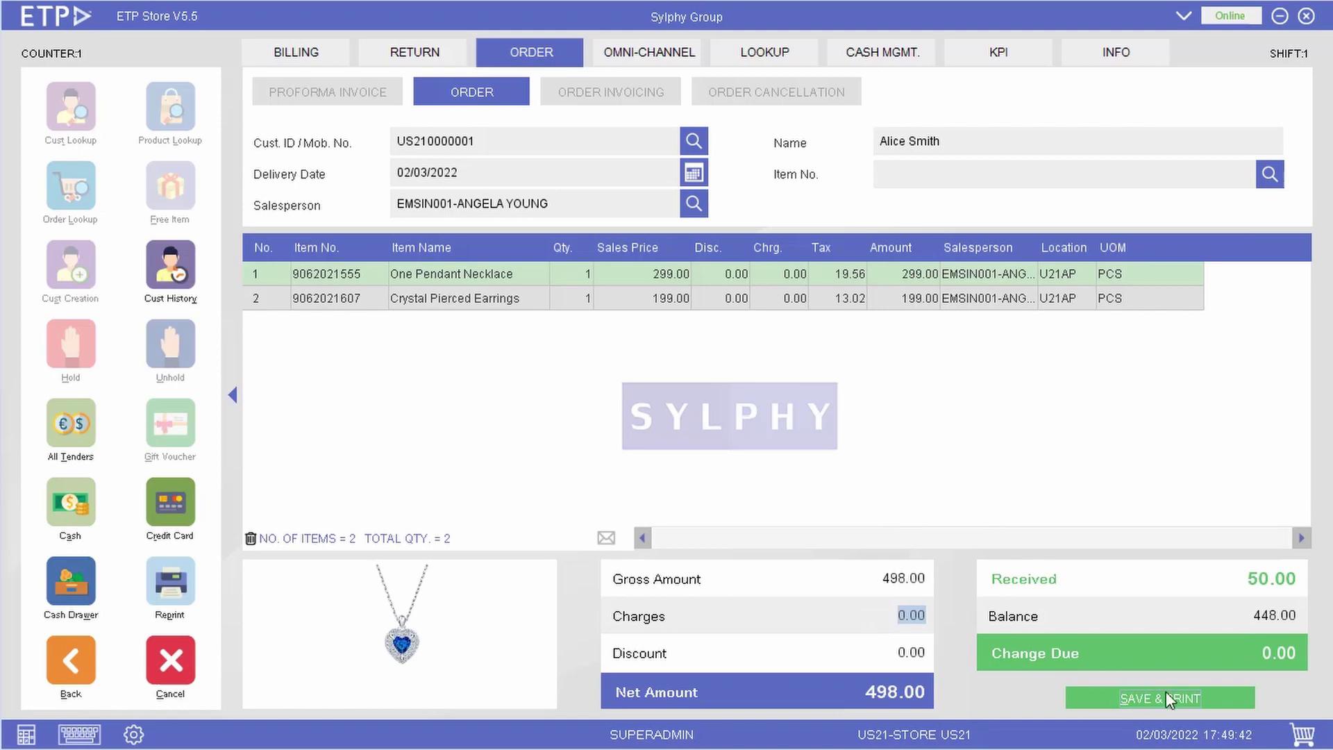
pyautogui.click(1165, 692)
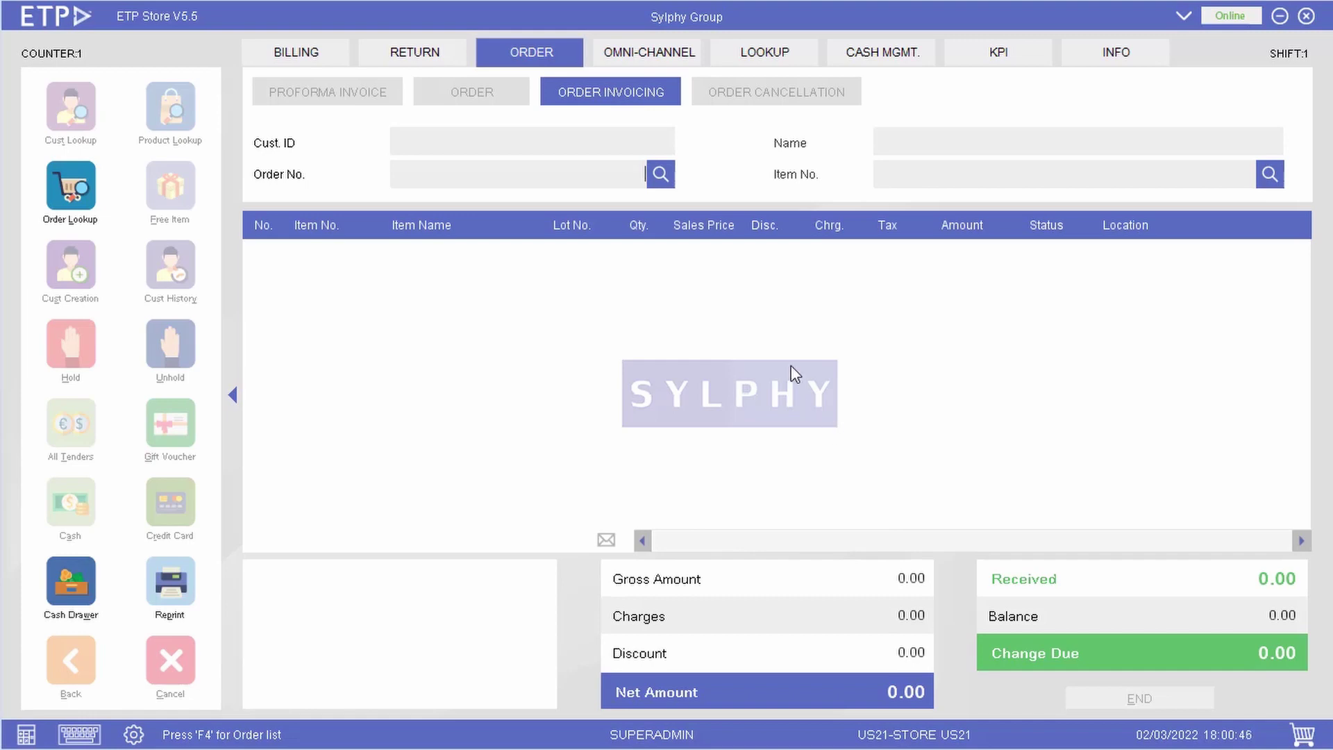
# Find the customer's saved advance order in the Invoice Browser and load it for invoicing.
pyautogui.click(660, 175)
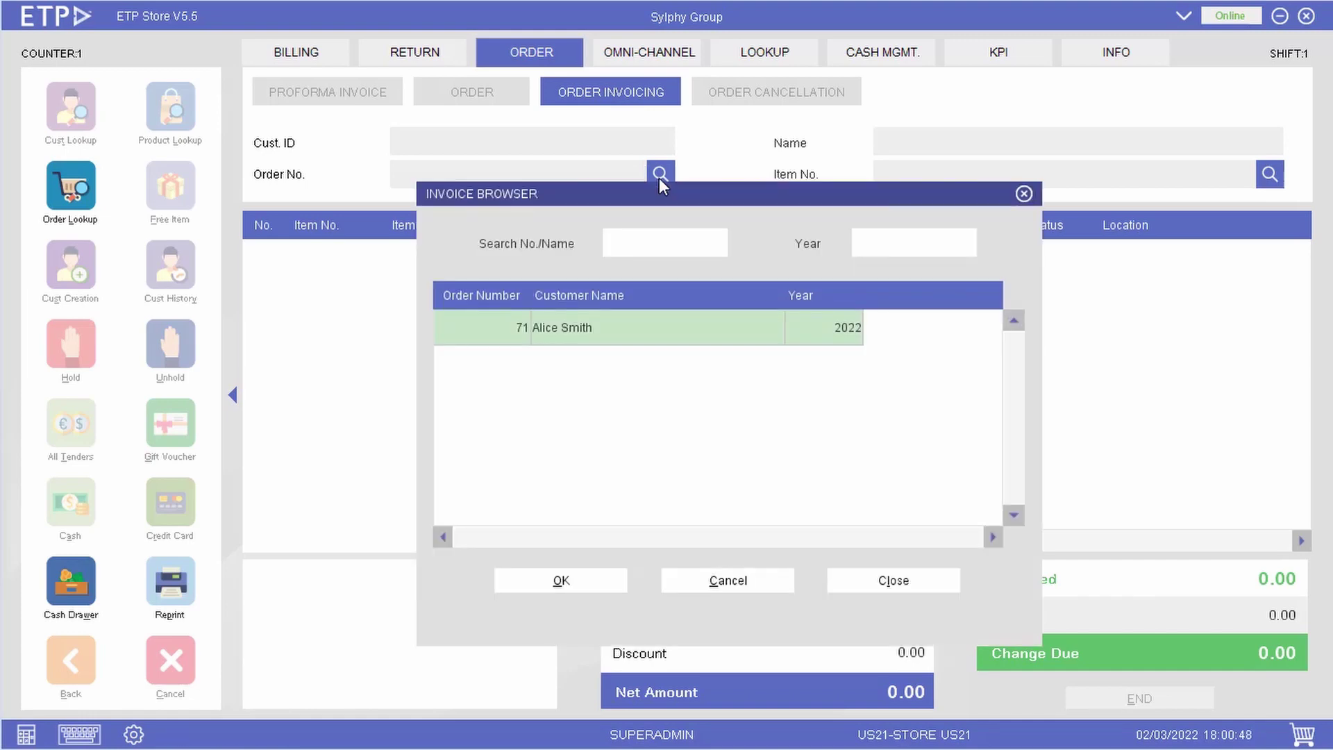
pyautogui.doubleClick(657, 323)
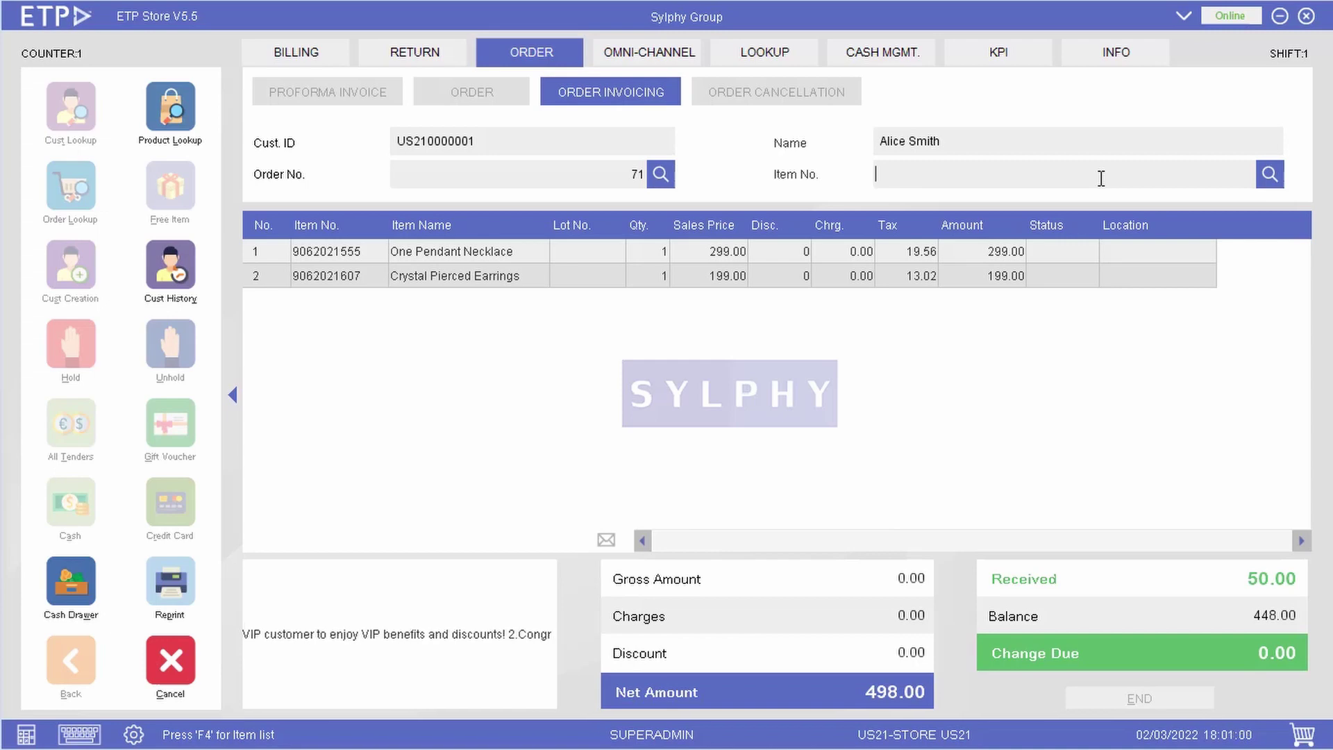
pyautogui.press('Return')
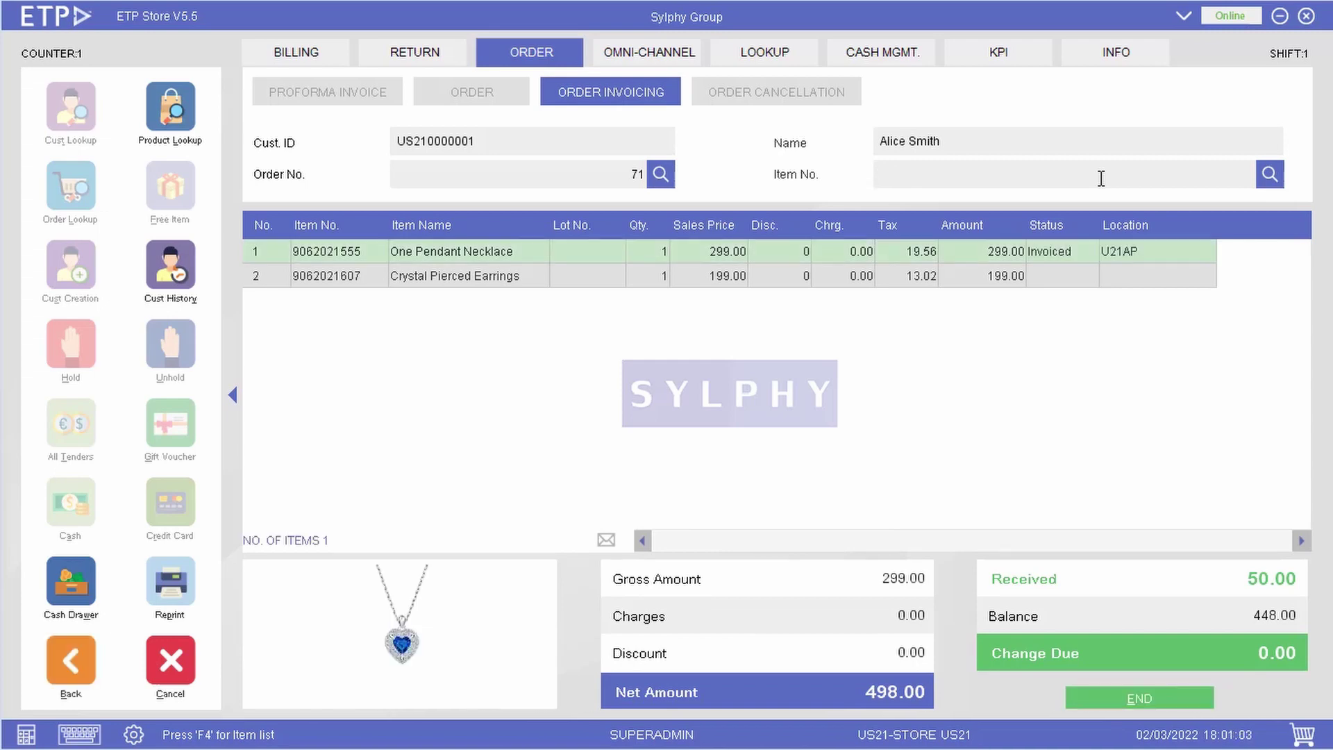
pyautogui.click(1125, 699)
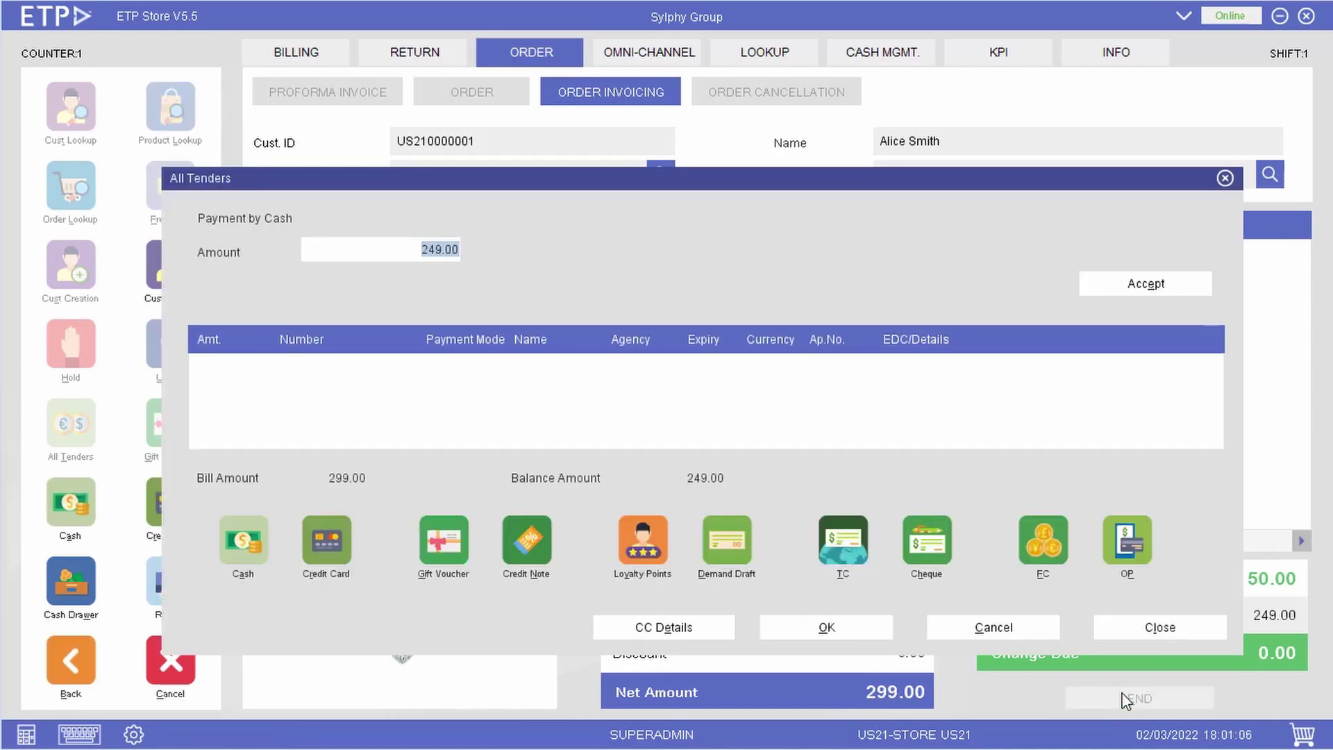
pyautogui.click(1107, 290)
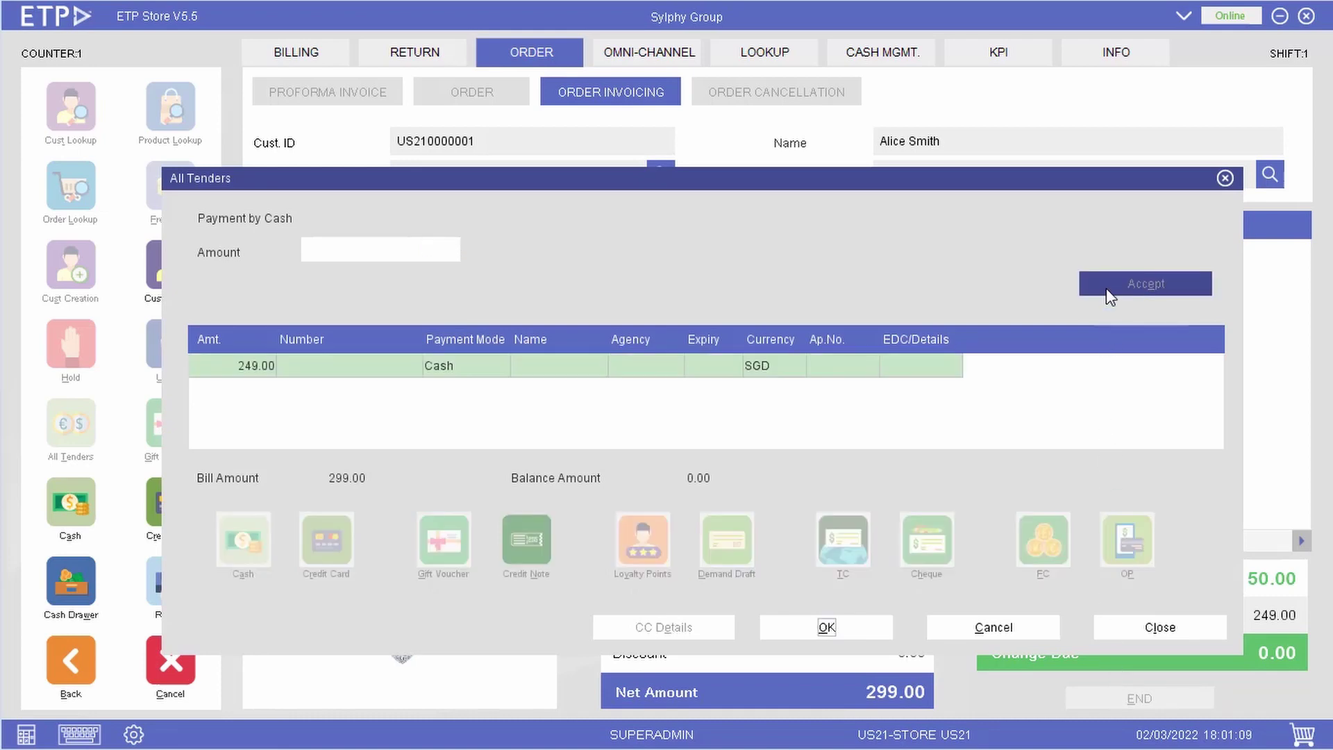
pyautogui.click(827, 627)
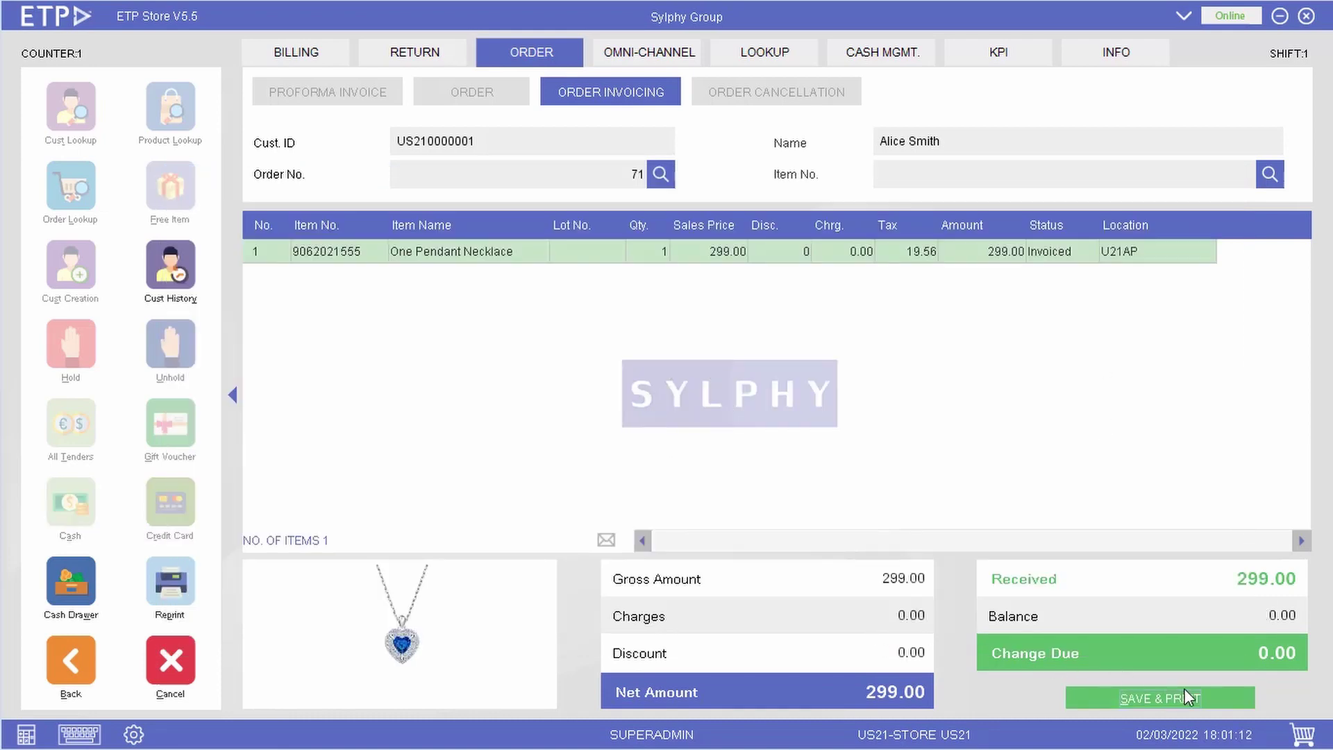
pyautogui.click(1206, 697)
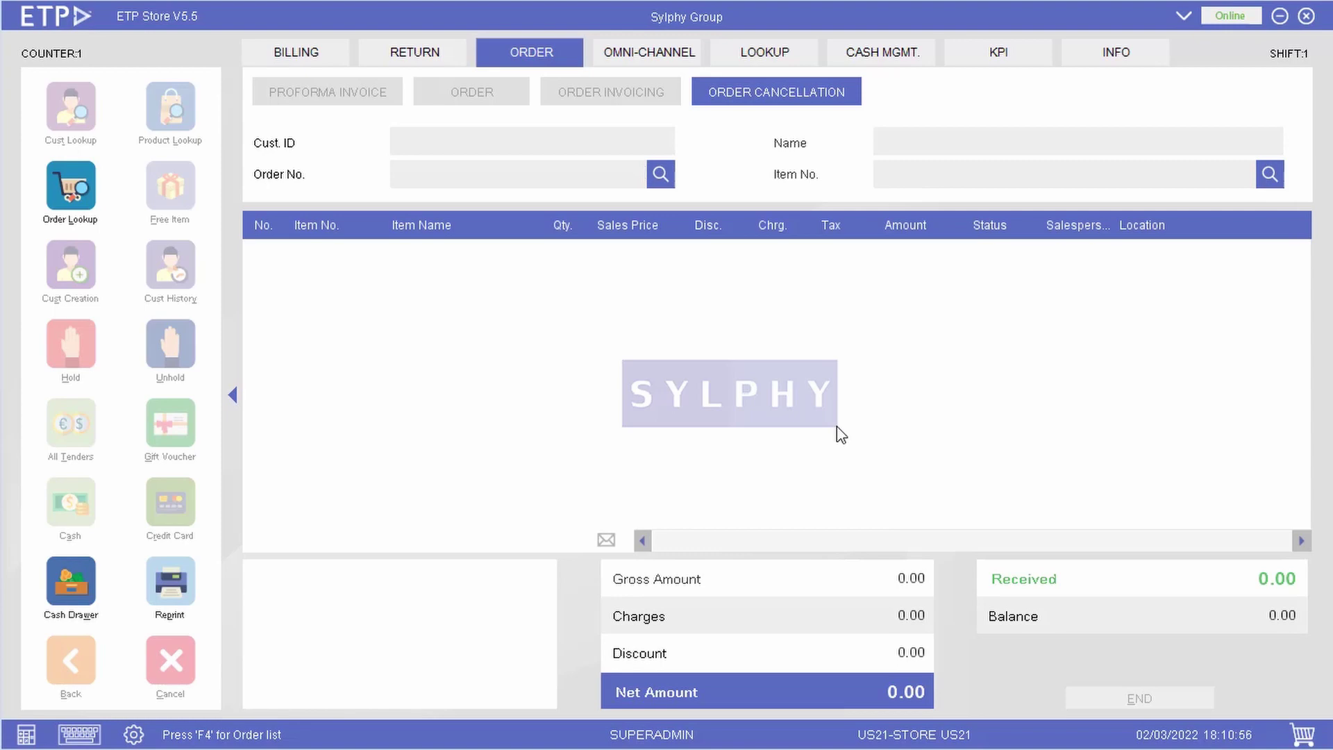
# Pick the customer's 2022 order in the Invoice Browser and load it for cancellation.
pyautogui.click(665, 178)
pyautogui.click(740, 321)
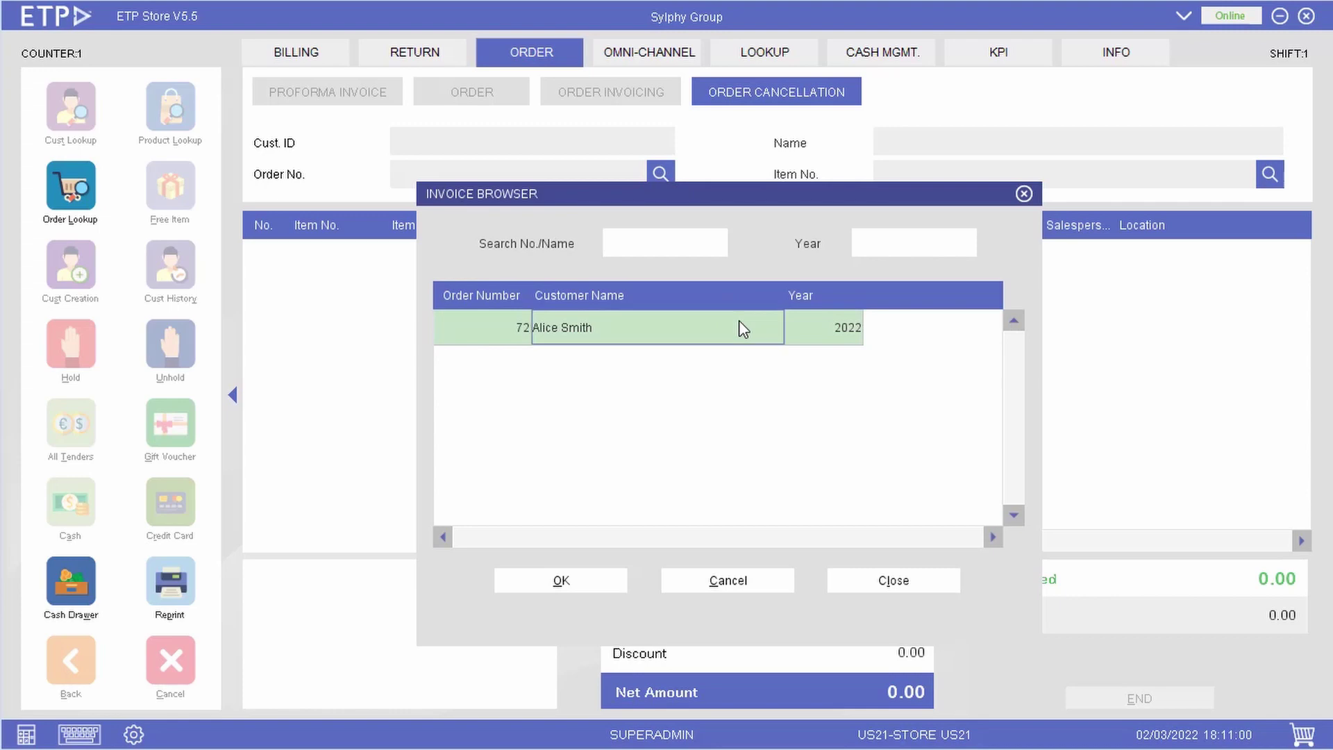
pyautogui.doubleClick(741, 328)
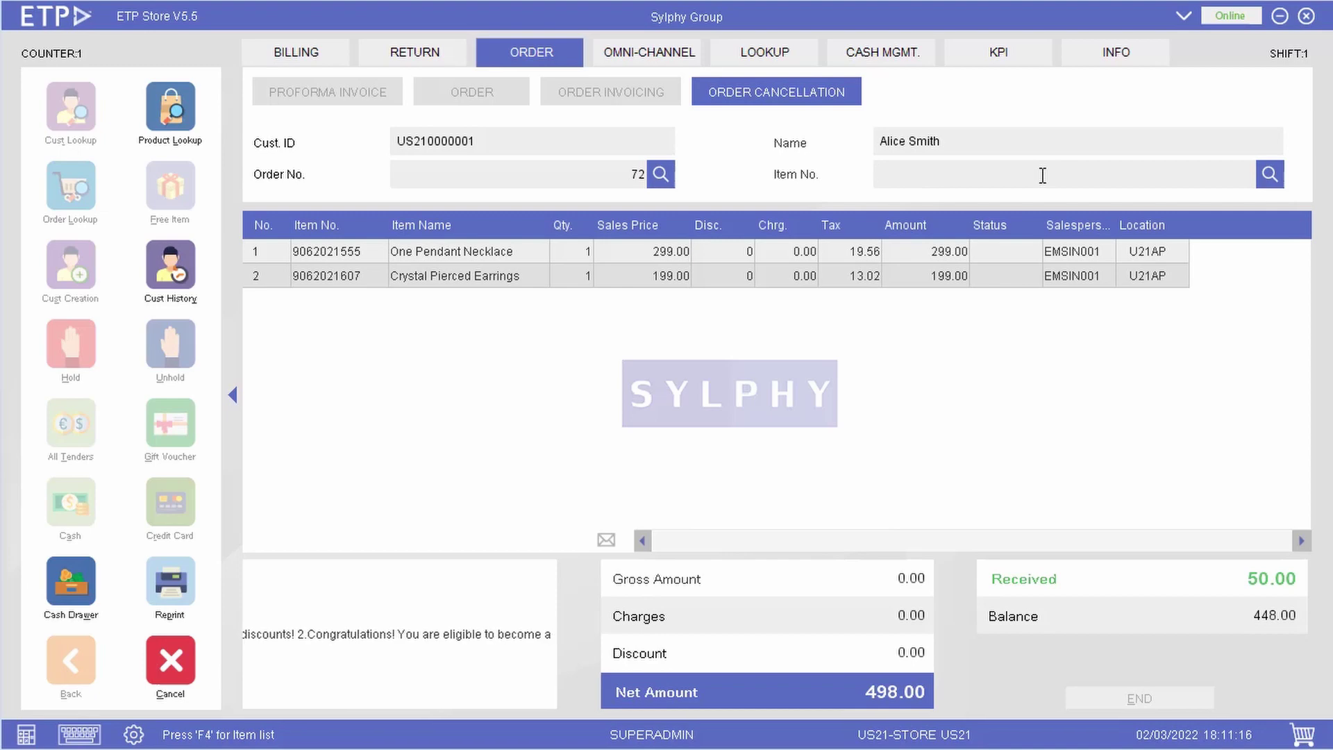
pyautogui.press('Return')
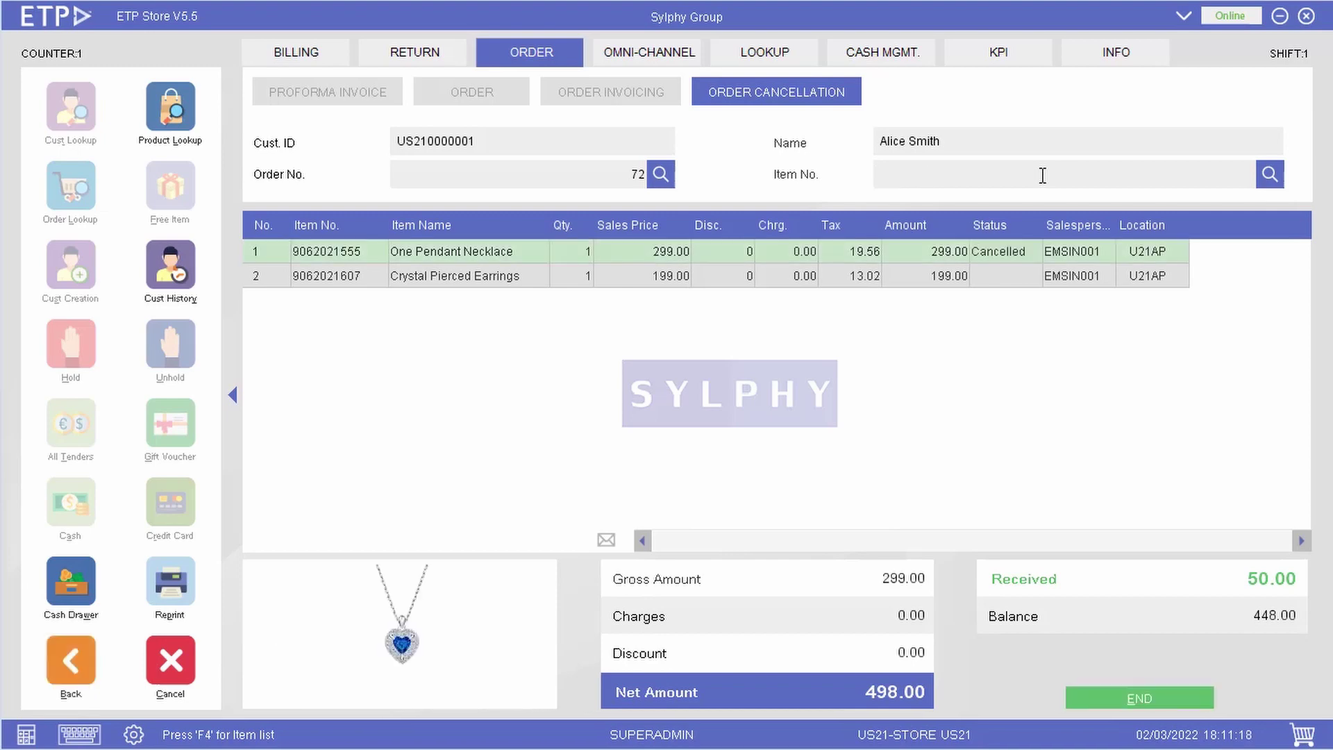
pyautogui.press('Return')
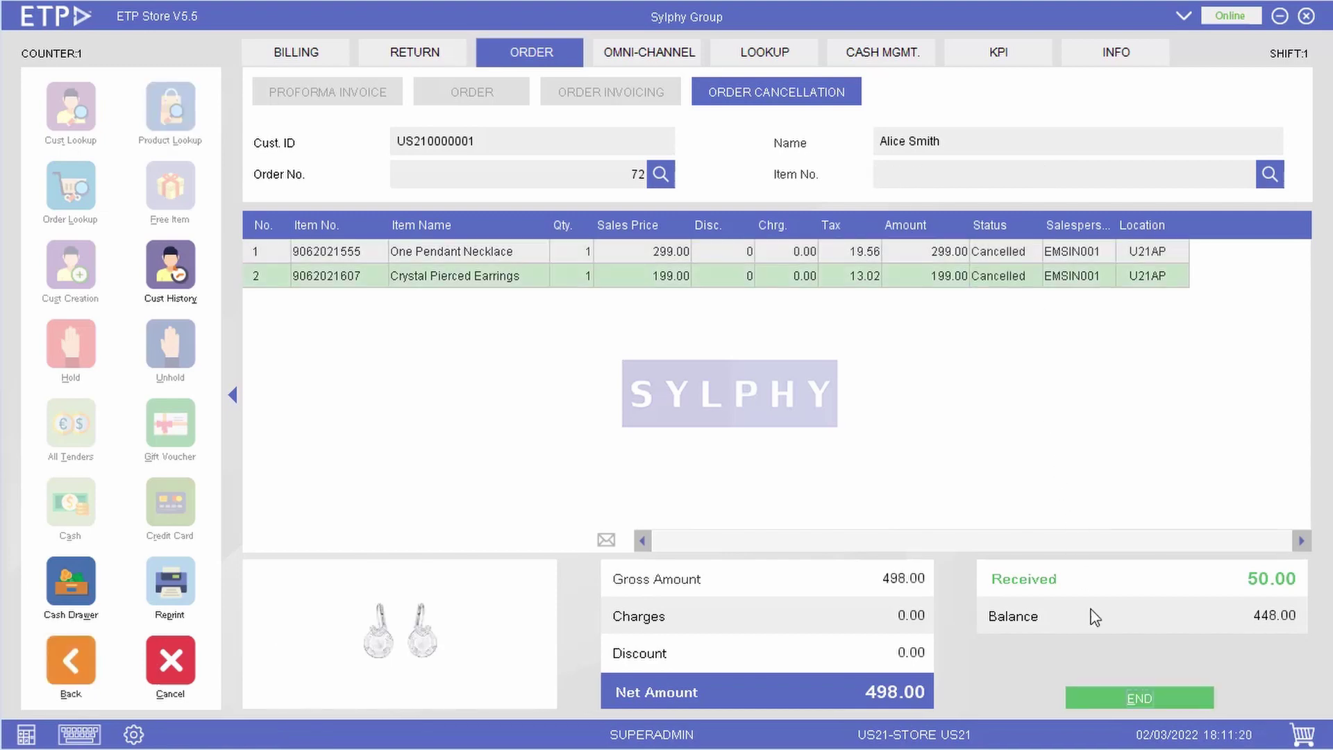
pyautogui.click(1136, 700)
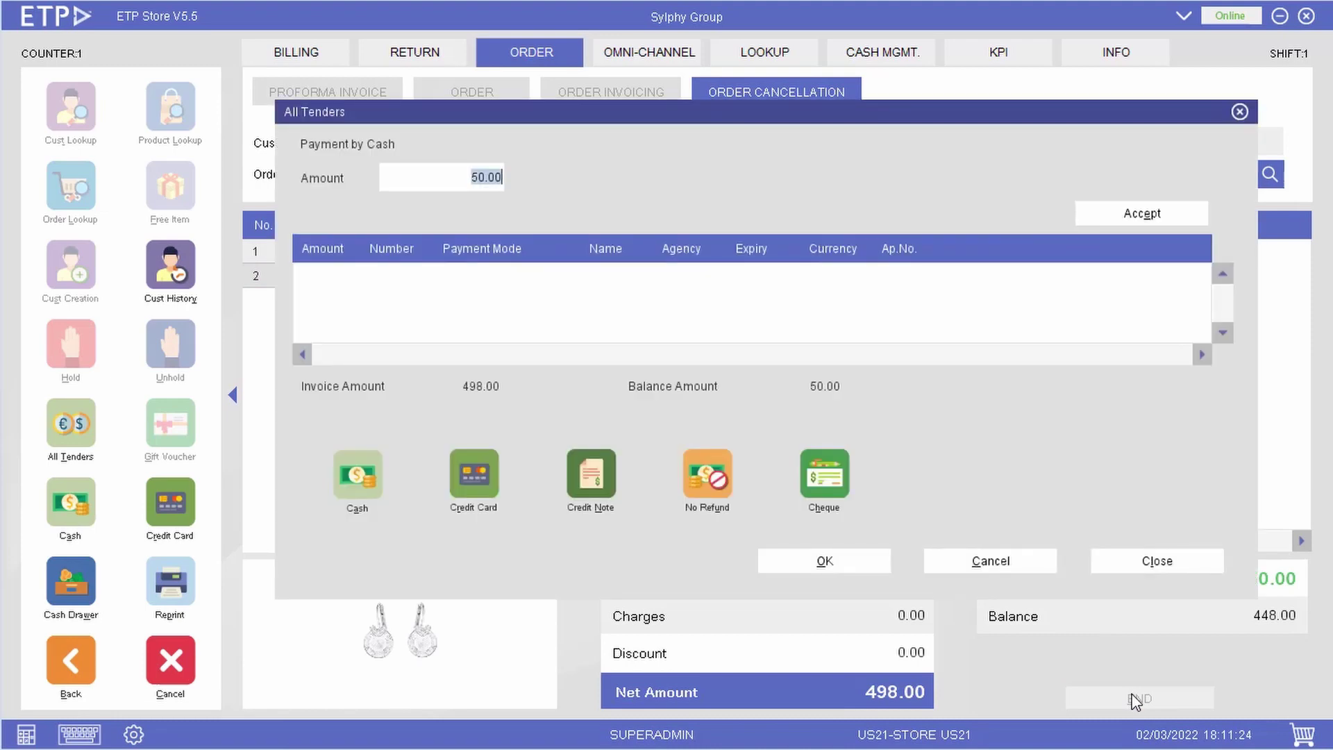
# Refund the 50.00 deposit as a credit note, bringing received to 0.0.
pyautogui.click(609, 497)
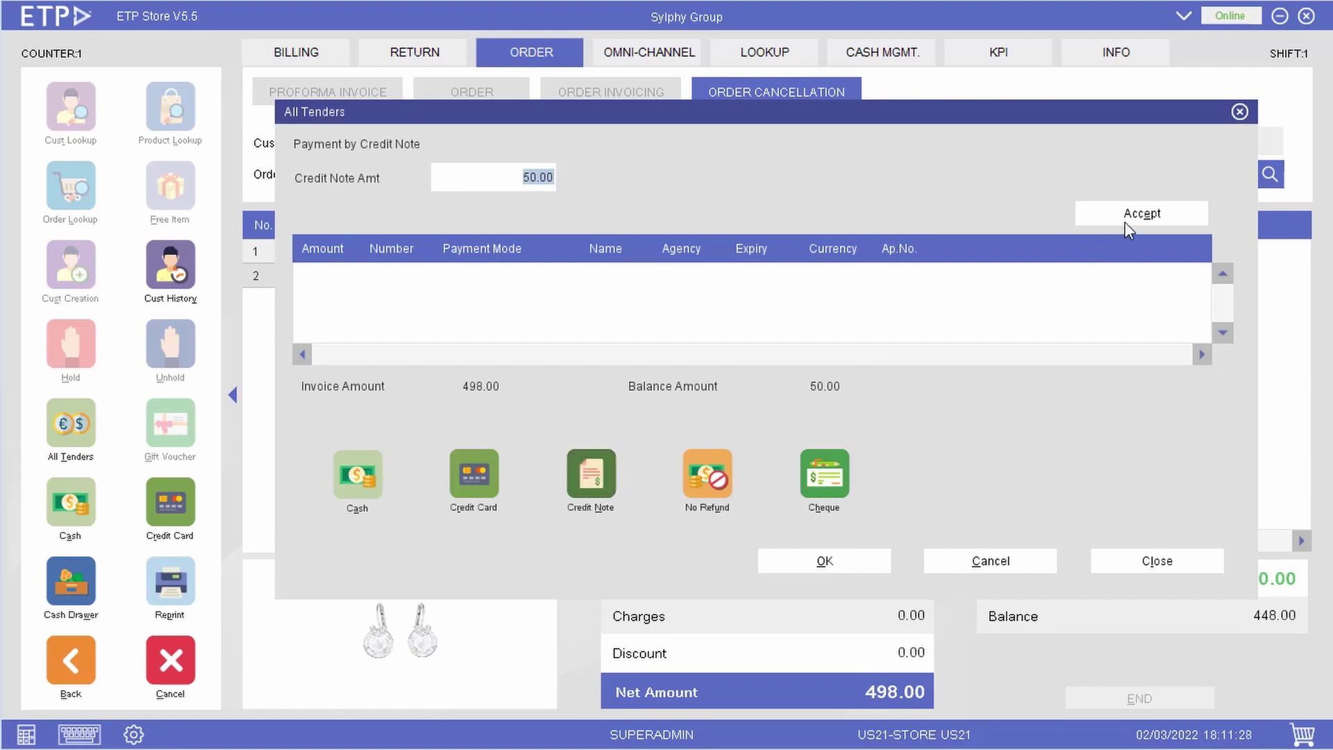
pyautogui.click(1144, 212)
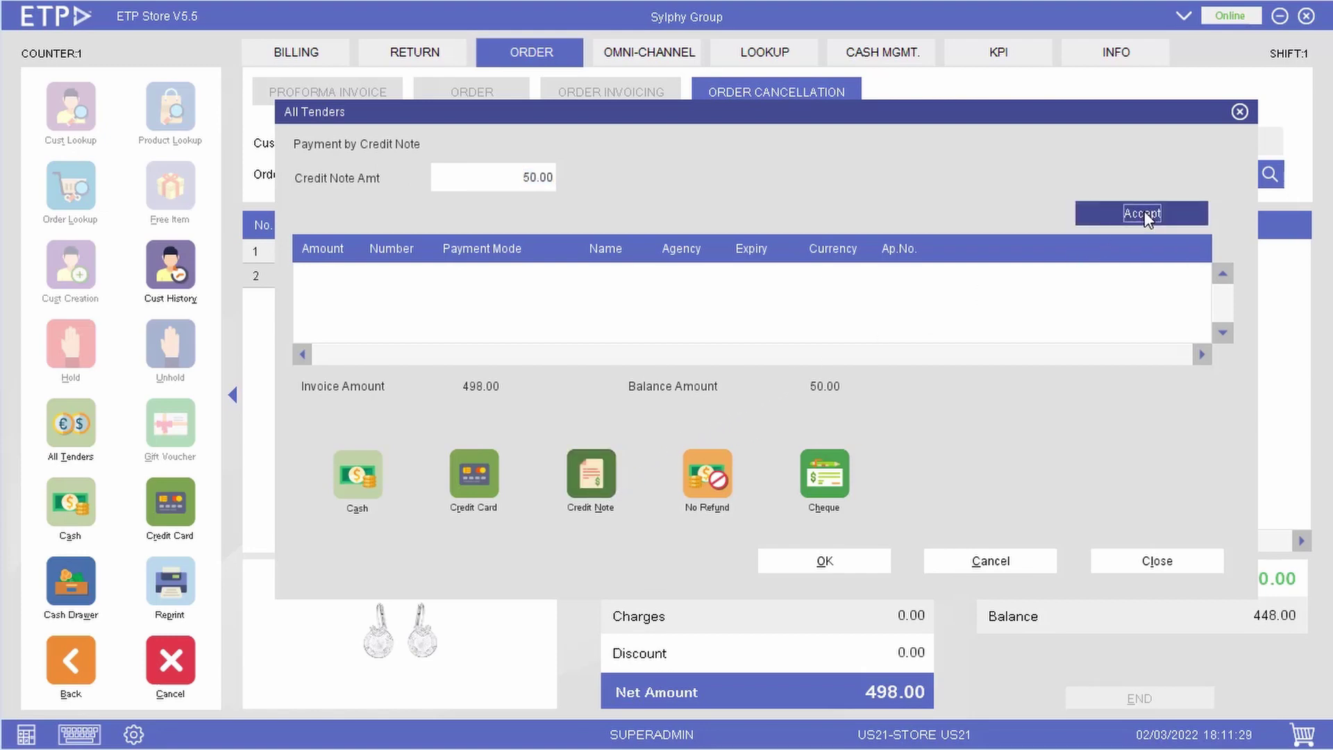
pyautogui.click(853, 561)
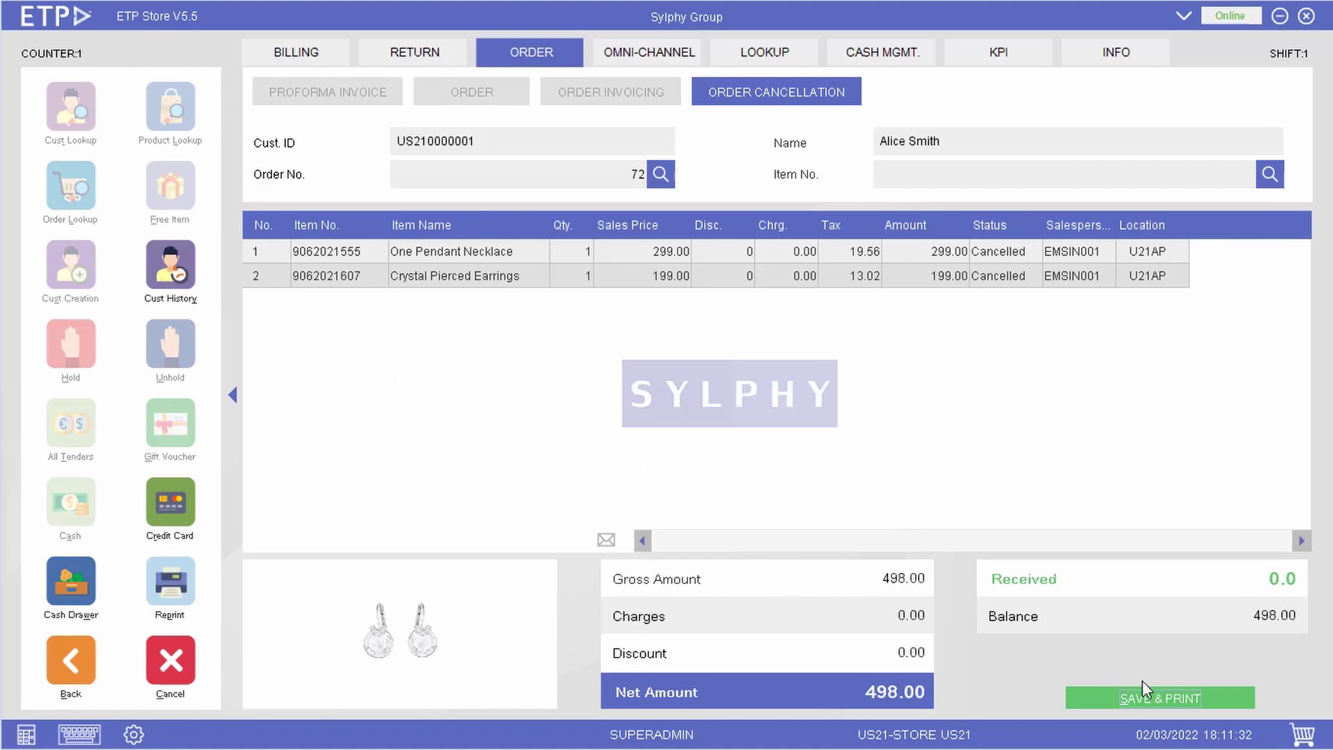
# Save and print the cancellation receipt, then close it to view the 50.00 credit note.
pyautogui.click(1174, 697)
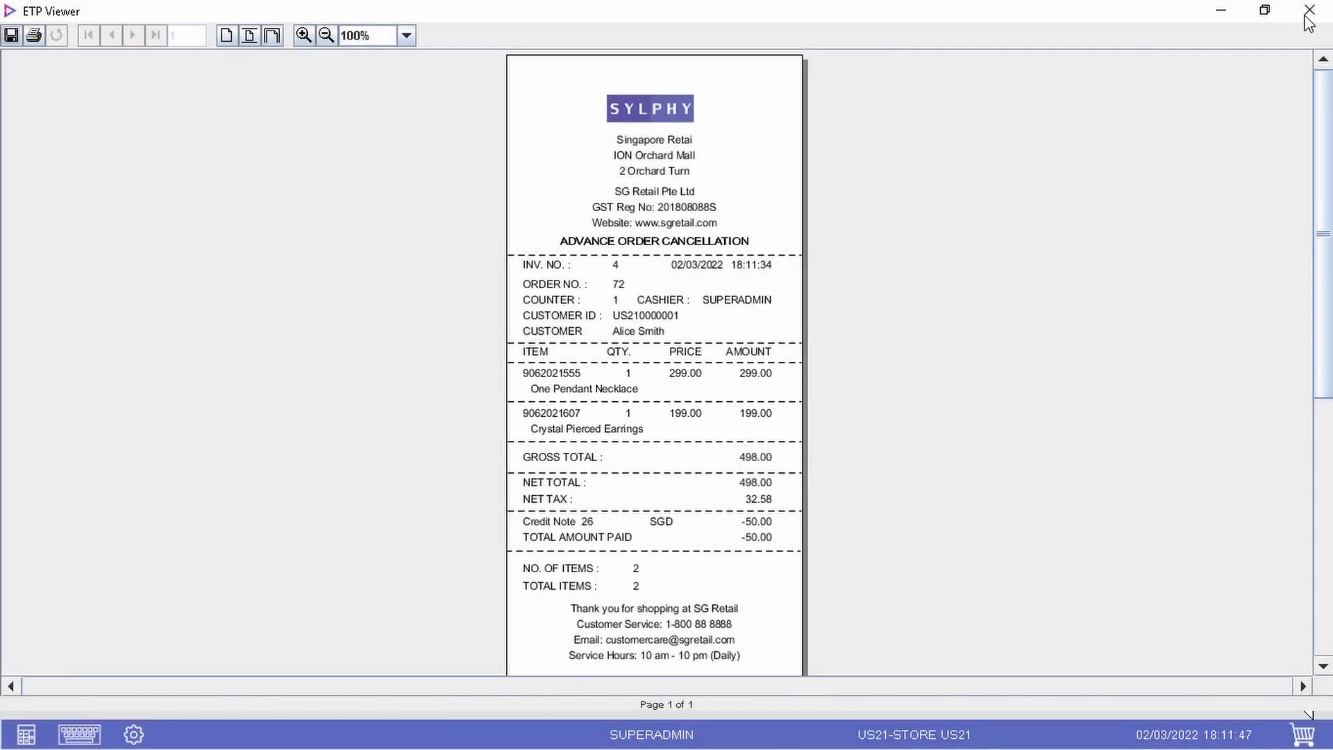
pyautogui.click(1306, 14)
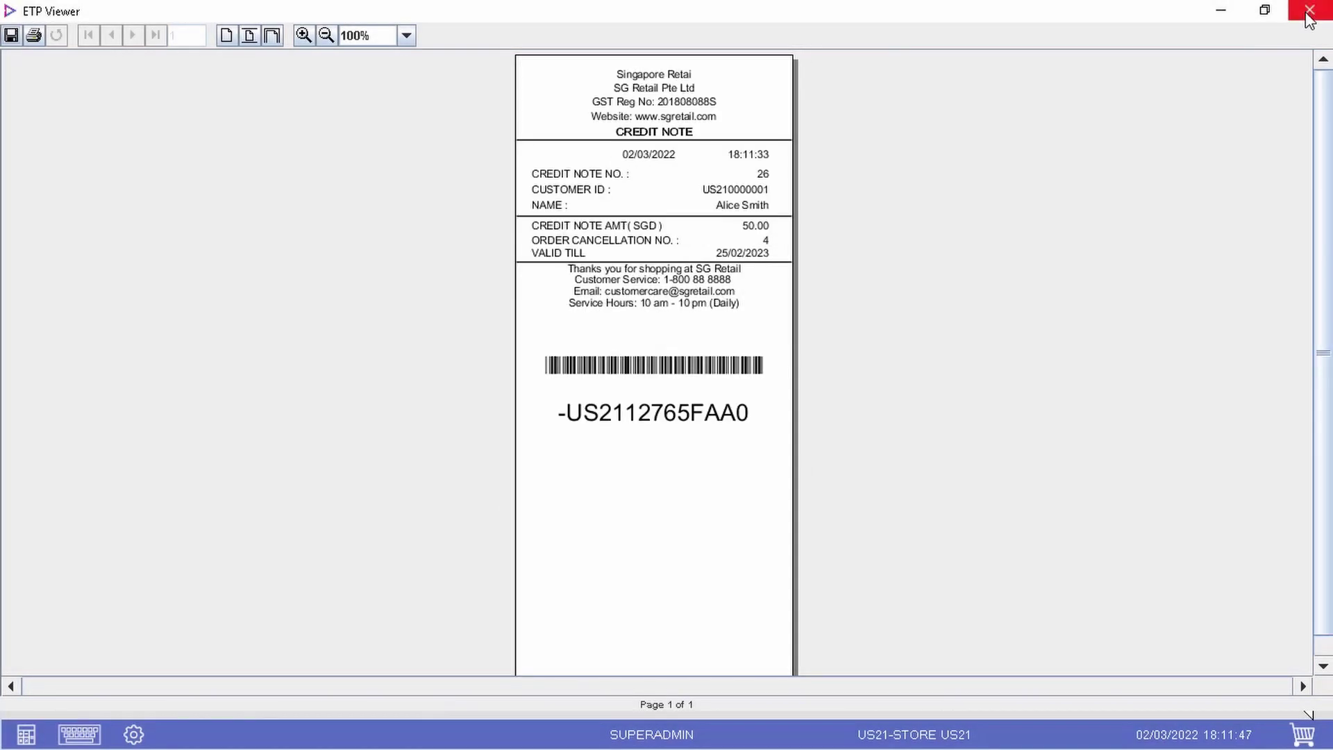